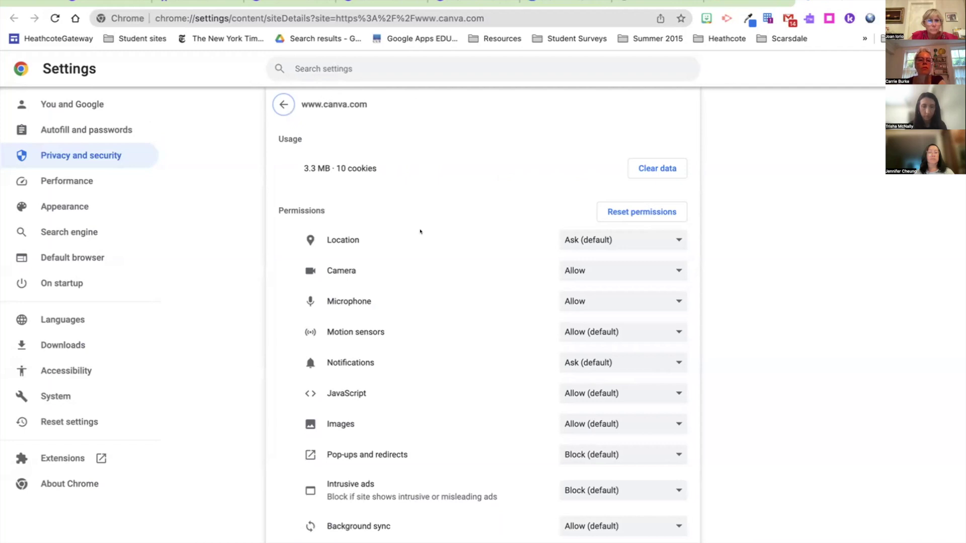
{"action": "left_click", "coordinate": [598, 272]}
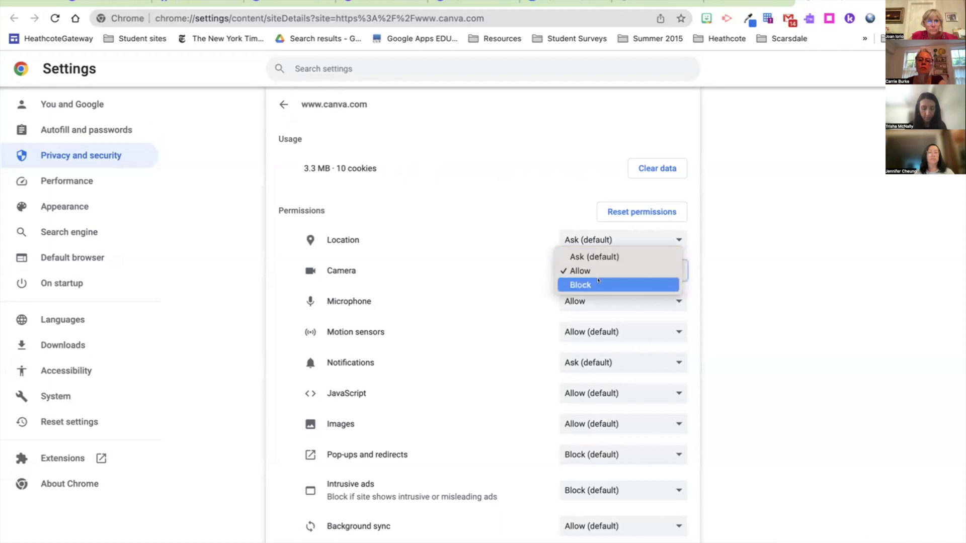
{"action": "left_click", "coordinate": [580, 271]}
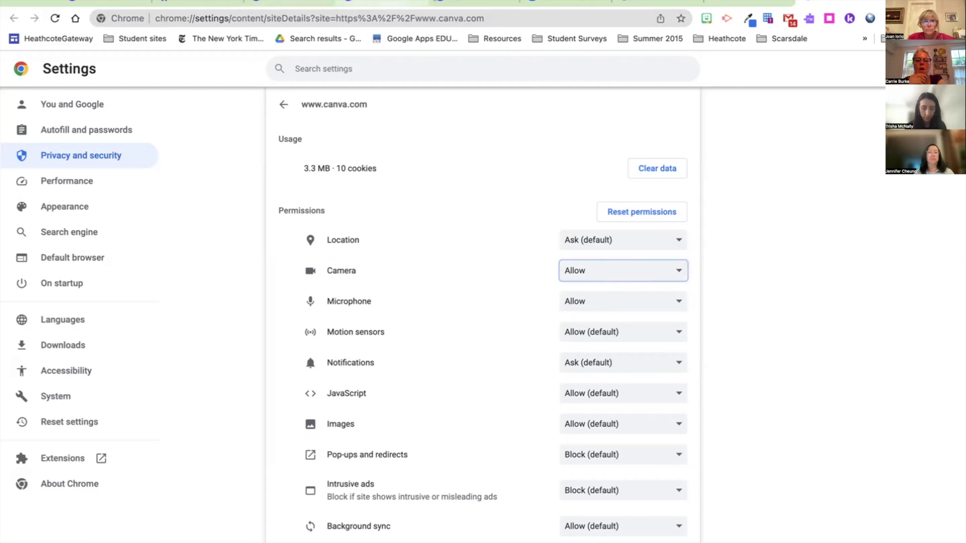
{"action": "left_click", "coordinate": [475, 2]}
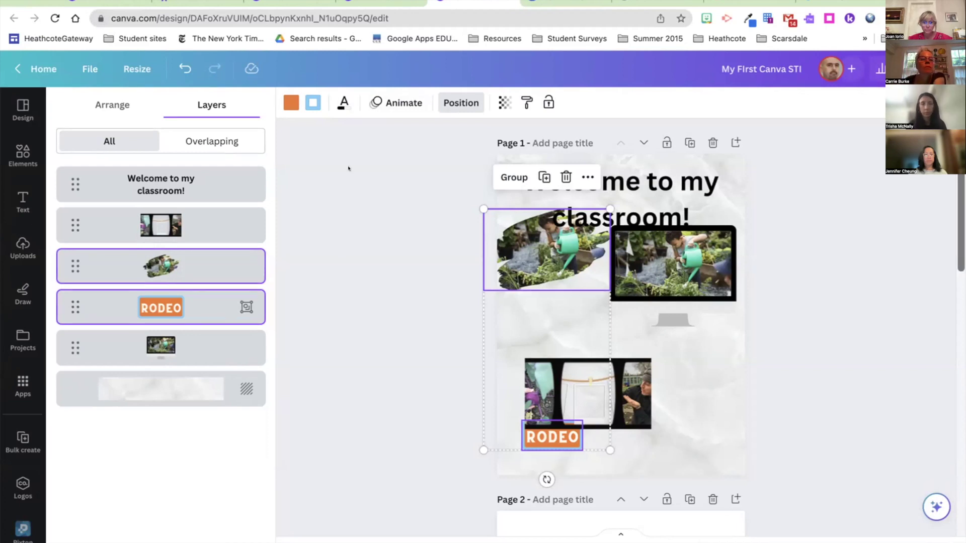
{"action": "left_click", "coordinate": [126, 11]}
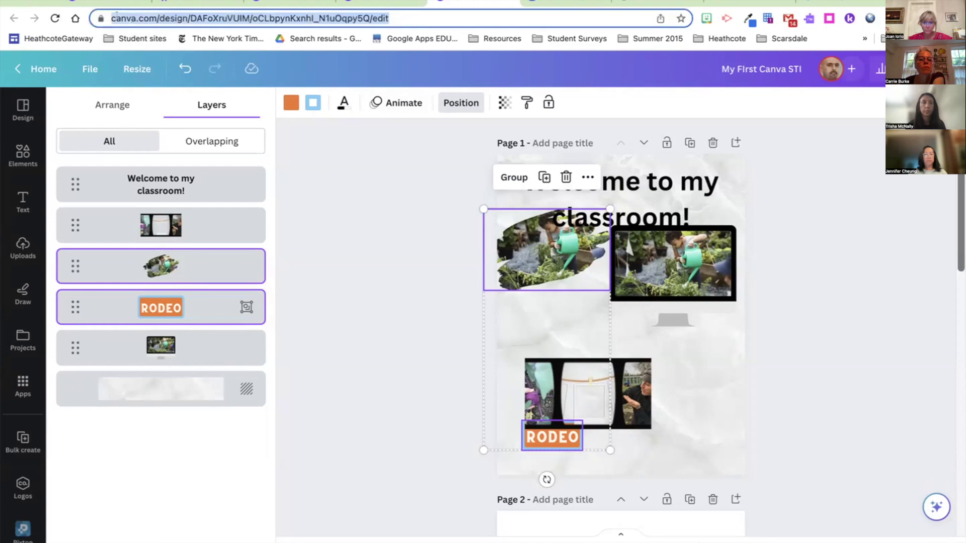
{"action": "left_click", "coordinate": [100, 18]}
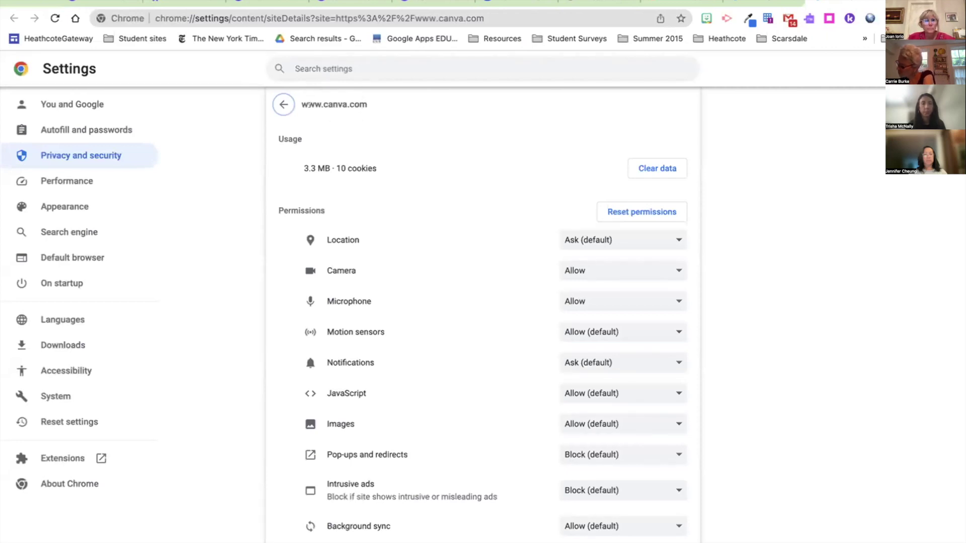
{"action": "left_click_drag", "start_coordinate": [363, 99], "coordinate": [301, 98]}
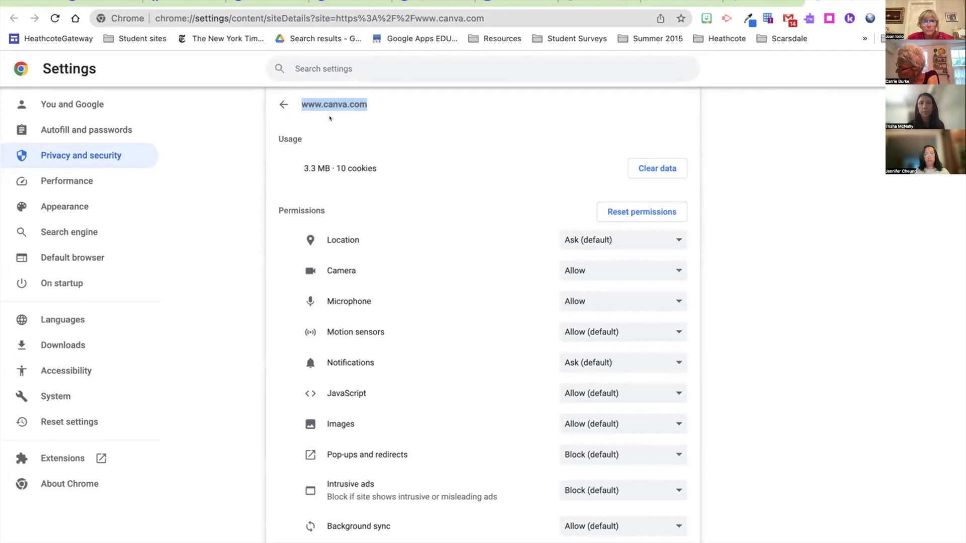
{"action": "key", "text": "ctrl+Tab"}
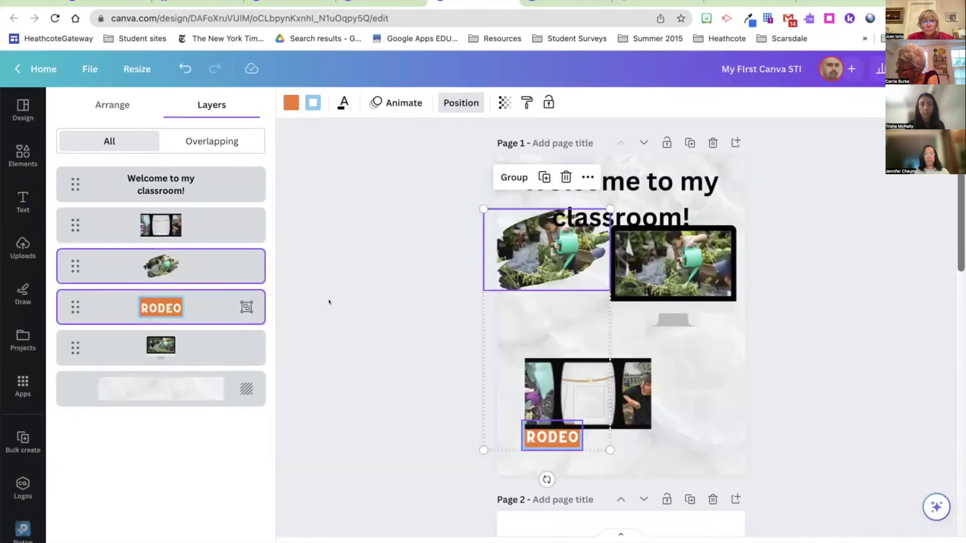
Add the purple and blue "Steps for COVID-19 Vaccination" poster template to the design as a new page
{"action": "key", "text": "Escape"}
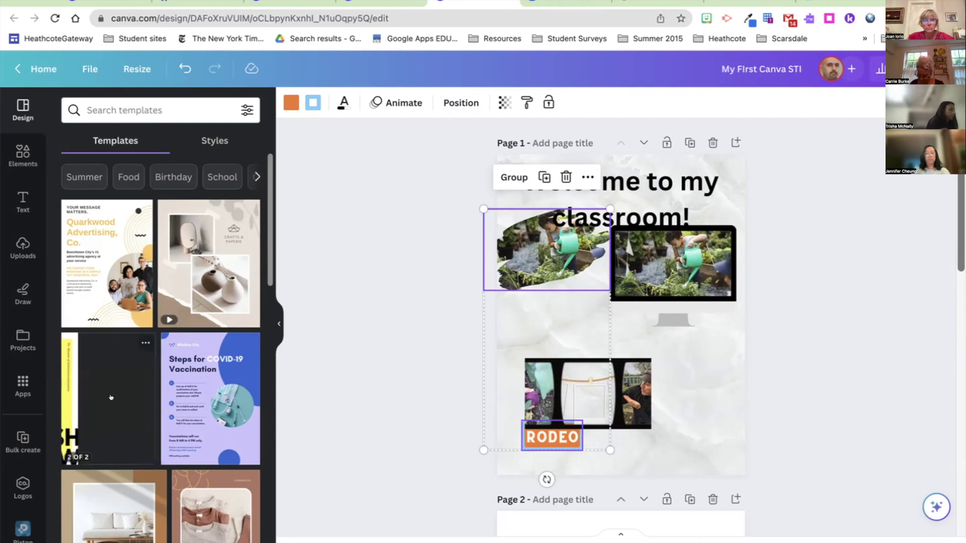
{"action": "left_click", "coordinate": [222, 378]}
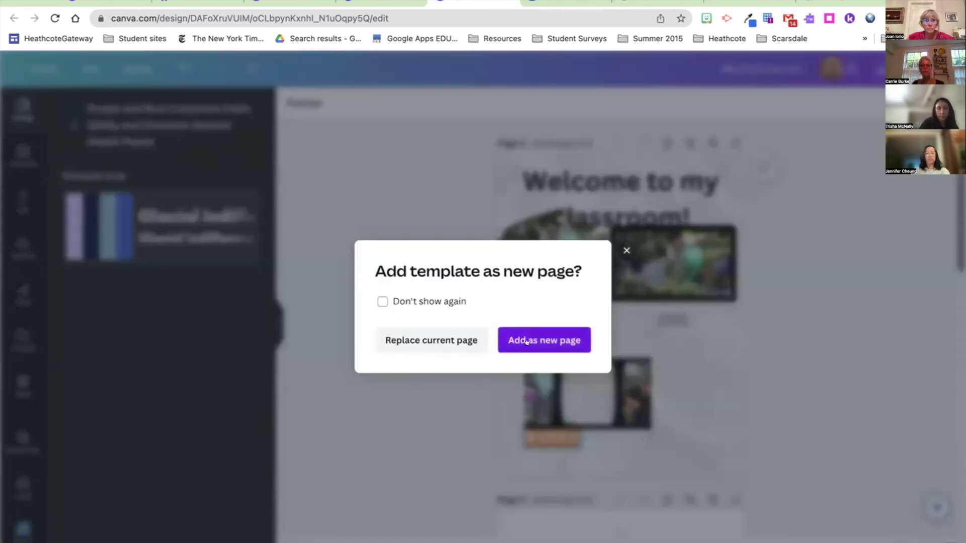
{"action": "left_click", "coordinate": [509, 343]}
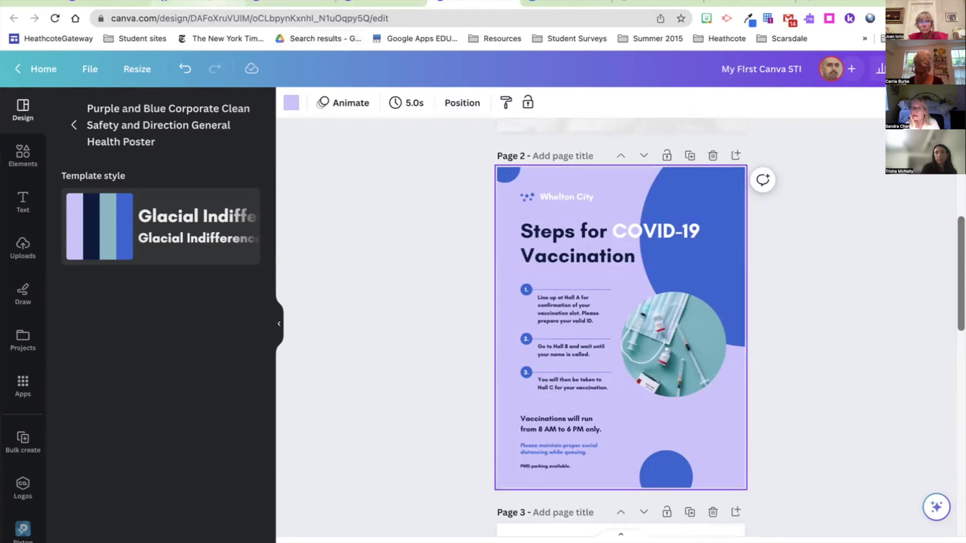
Go back to the STI 6010 projects folder and switch from the Scarsdale Schools team to the two-member Education team
{"action": "left_click", "coordinate": [204, 4]}
{"action": "left_click", "coordinate": [502, 5]}
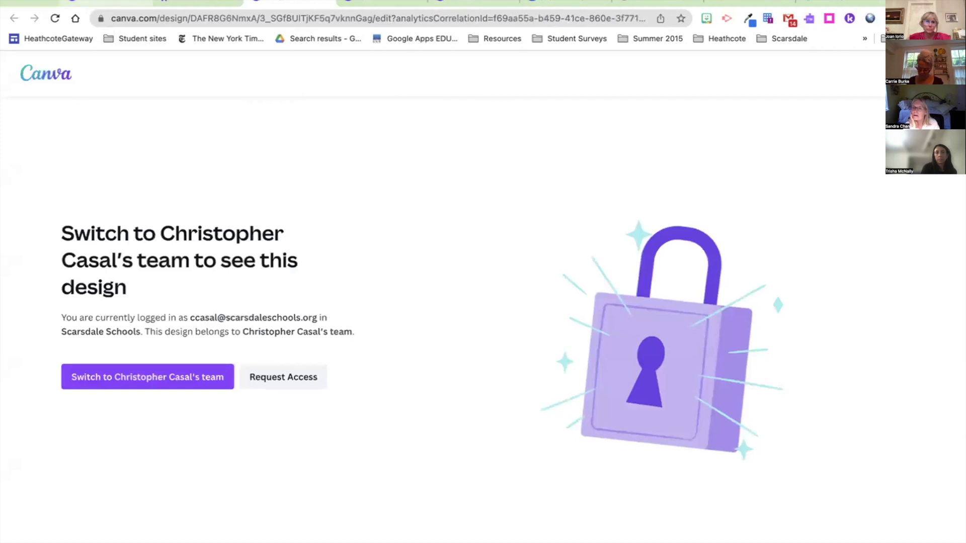
{"action": "left_click", "coordinate": [106, 3]}
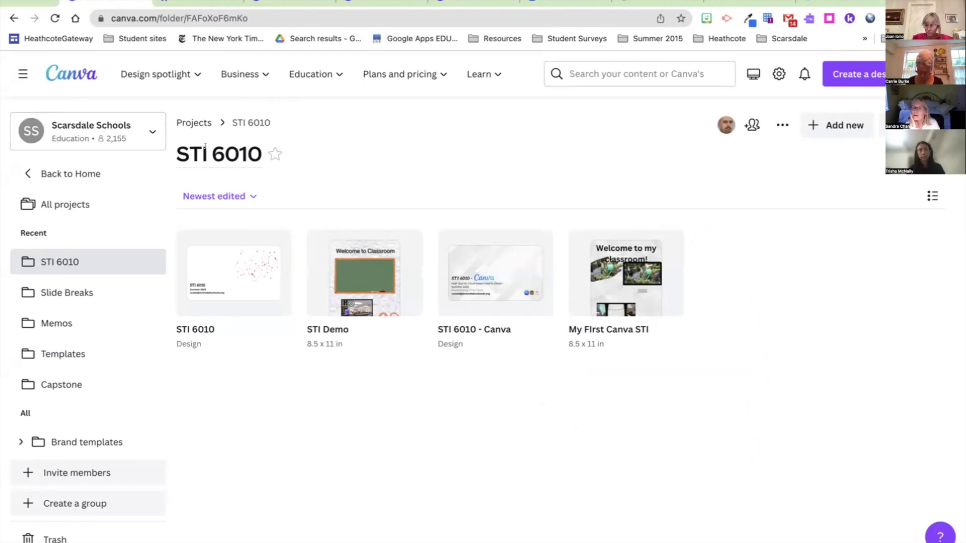
{"action": "left_click", "coordinate": [87, 130]}
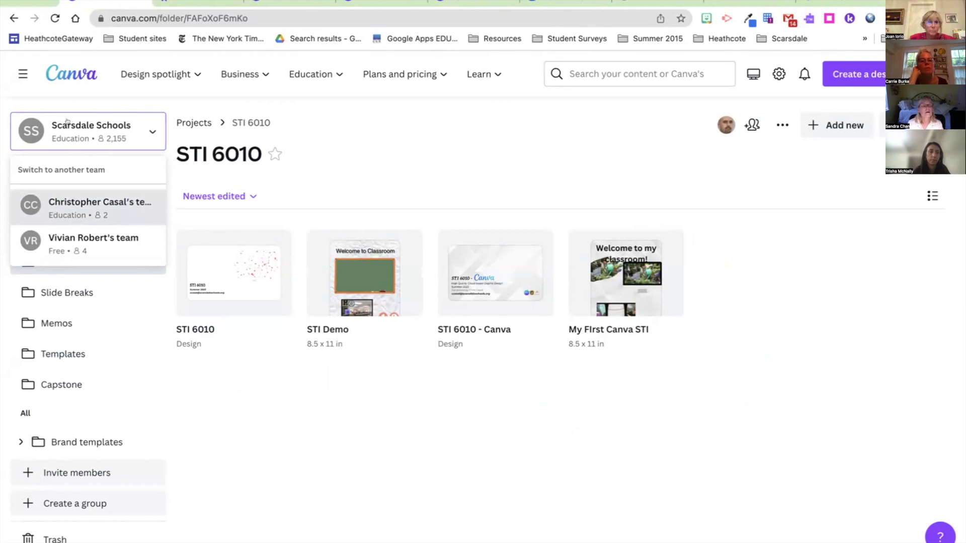
{"action": "left_click", "coordinate": [87, 208]}
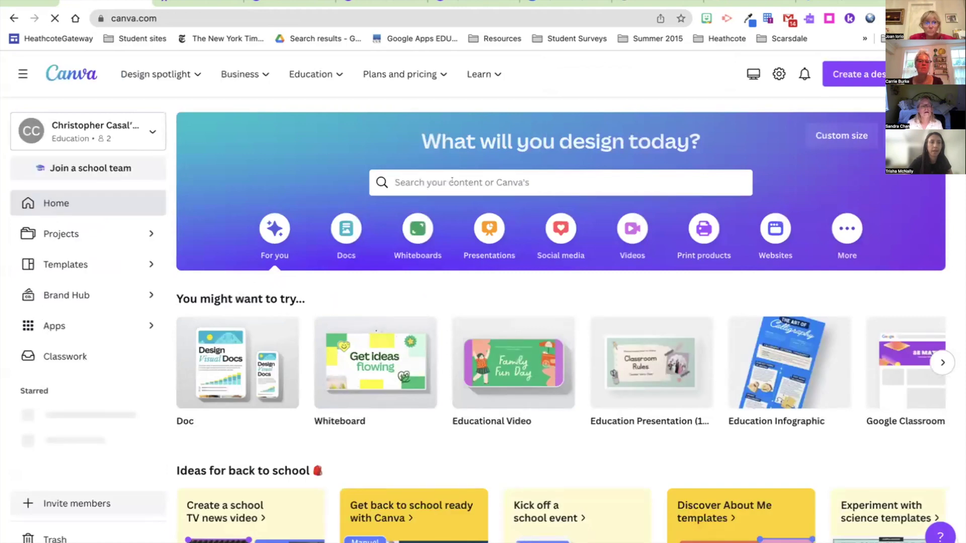
Search Canva for the account owner's surname and look through the template results
{"action": "type", "text": "casal"}
{"action": "key", "text": "Return"}
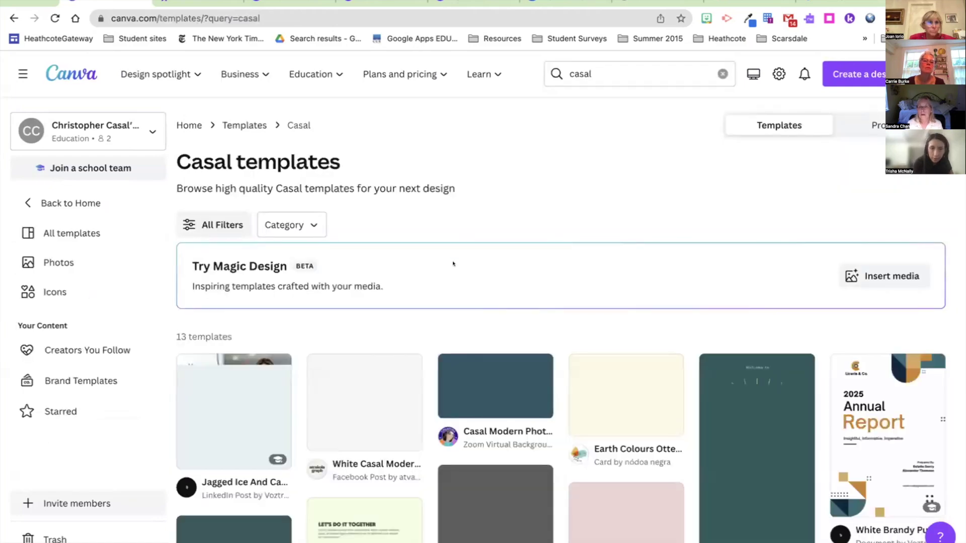
{"action": "scroll", "coordinate": [448, 254], "scroll_direction": "down", "scroll_amount": 3}
{"action": "scroll", "coordinate": [453, 263], "scroll_direction": "down", "scroll_amount": 3}
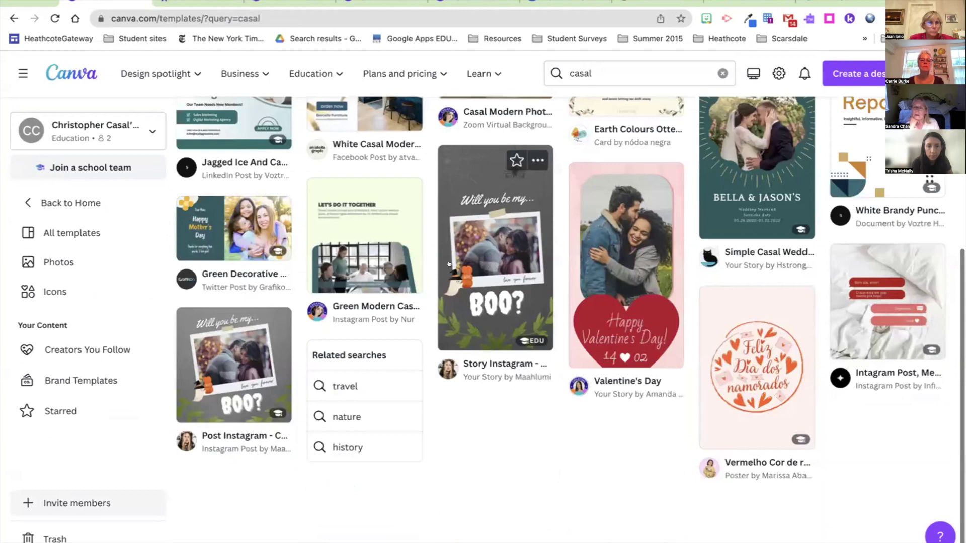
{"action": "scroll", "coordinate": [453, 263], "scroll_direction": "up", "scroll_amount": 6}
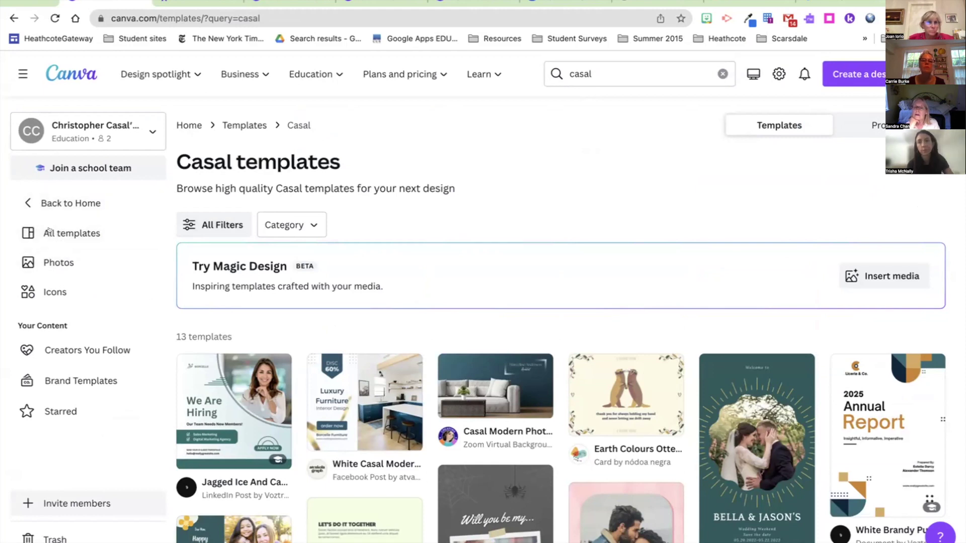
Go to the team's projects and open the personal "Reflections on Teaching" infographic design
{"action": "left_click", "coordinate": [28, 202]}
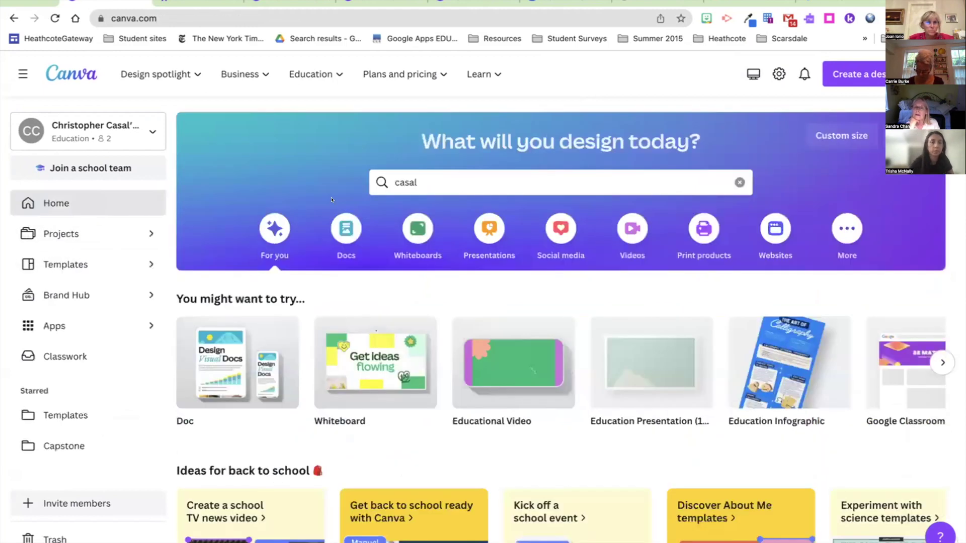
{"action": "left_click", "coordinate": [85, 233]}
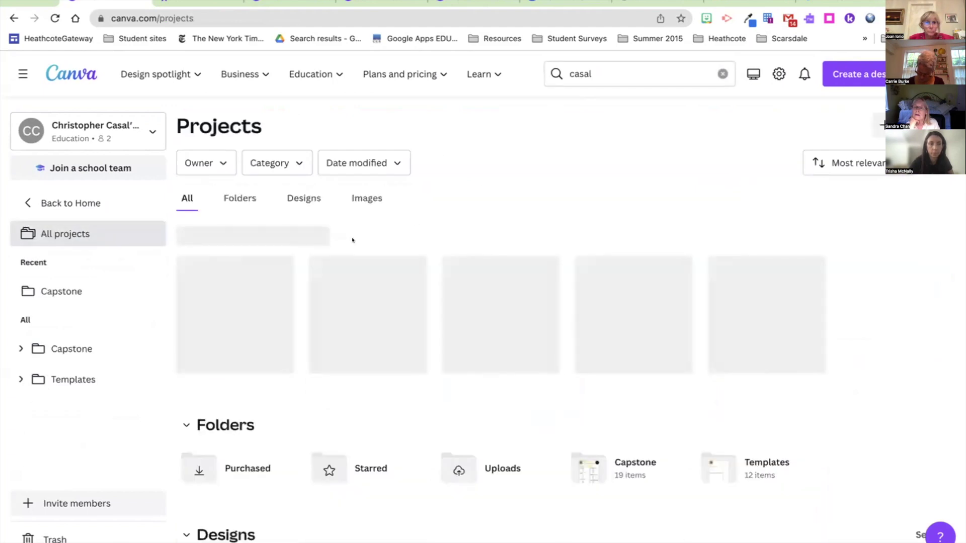
{"action": "scroll", "coordinate": [257, 211], "scroll_direction": "down", "scroll_amount": 1}
{"action": "left_click", "coordinate": [257, 210]}
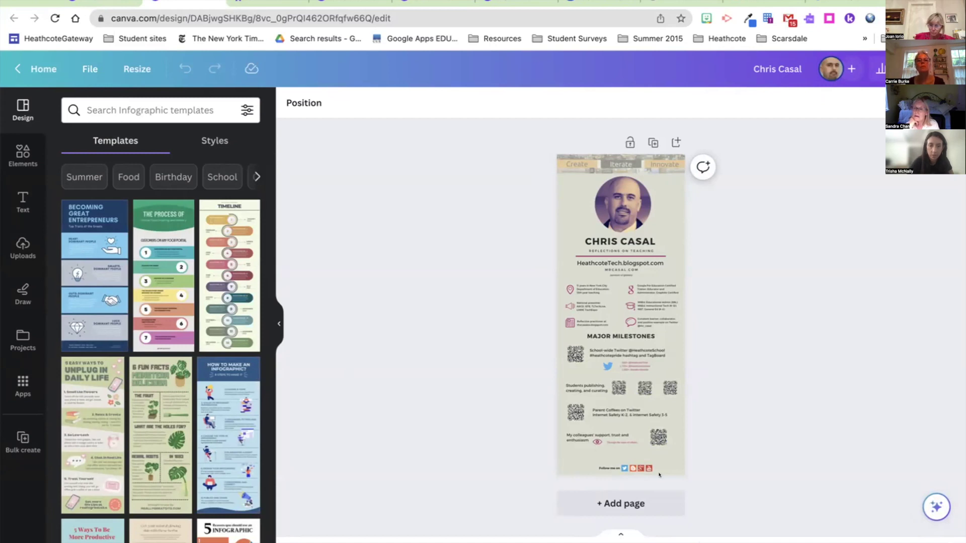
Examine the infographic from its header and portrait down through Major Milestones to the social media links
{"action": "scroll", "coordinate": [621, 327], "scroll_direction": "up", "scroll_amount": 3}
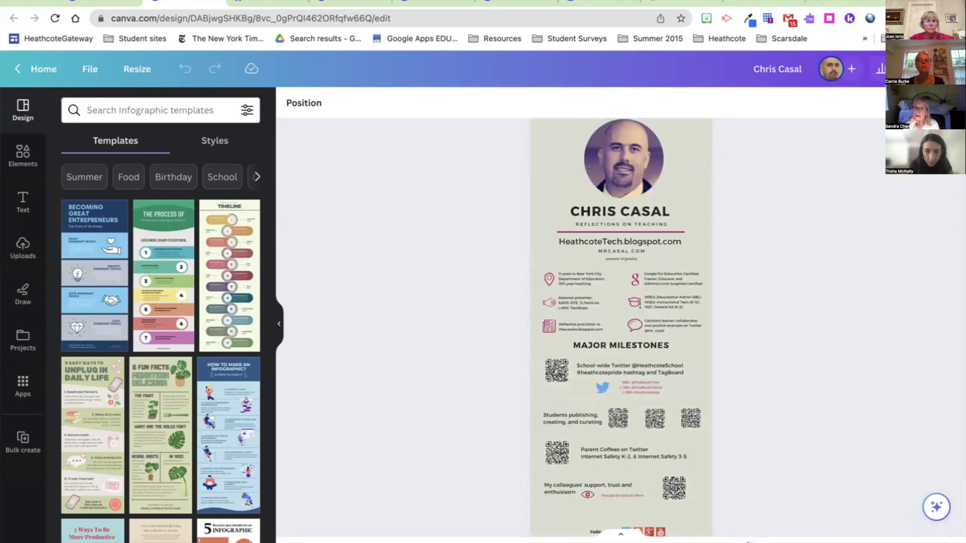
{"action": "scroll", "coordinate": [820, 352], "scroll_direction": "down", "scroll_amount": 1}
{"action": "scroll", "coordinate": [821, 352], "scroll_direction": "up", "scroll_amount": 5}
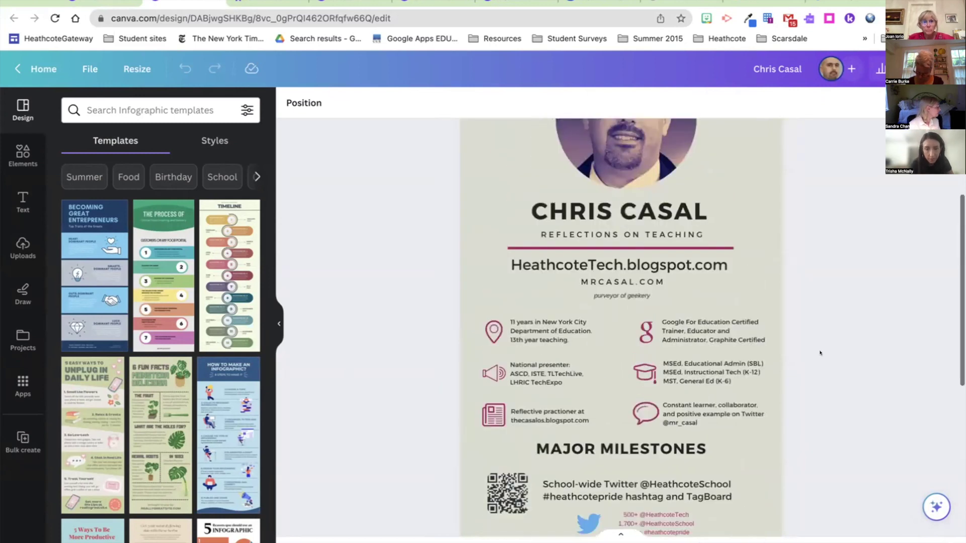
{"action": "scroll", "coordinate": [820, 352], "scroll_direction": "down", "scroll_amount": 3}
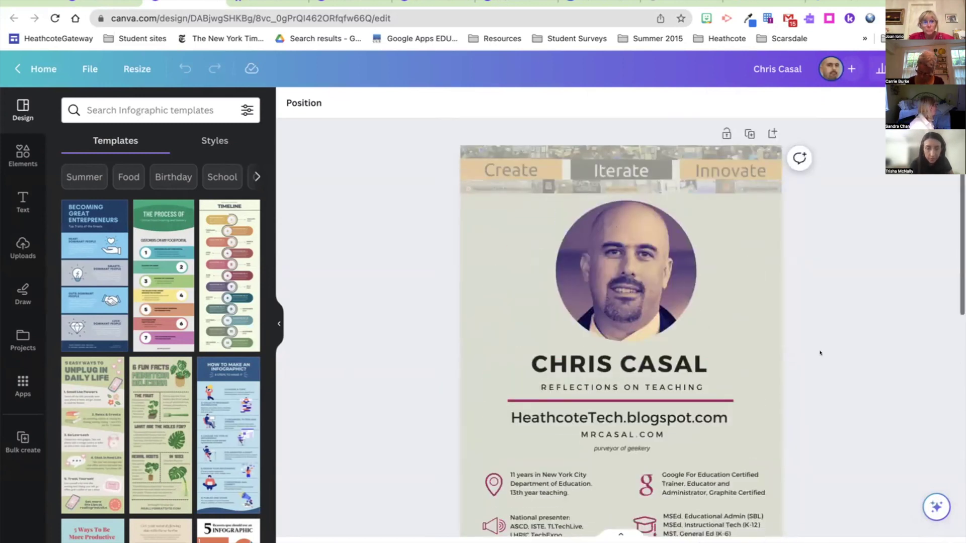
{"action": "scroll", "coordinate": [820, 353], "scroll_direction": "down", "scroll_amount": 5}
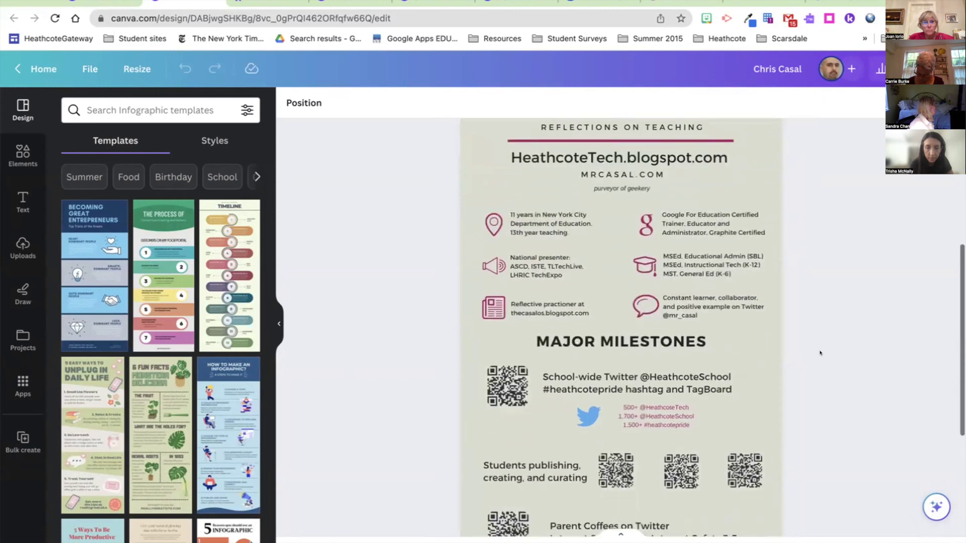
{"action": "scroll", "coordinate": [820, 352], "scroll_direction": "down", "scroll_amount": 1}
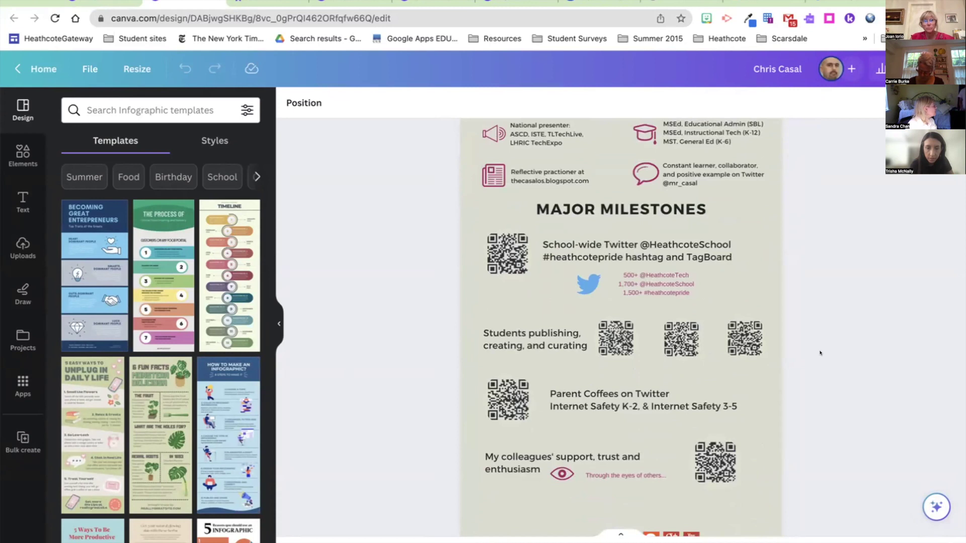
{"action": "scroll", "coordinate": [820, 353], "scroll_direction": "down", "scroll_amount": 2}
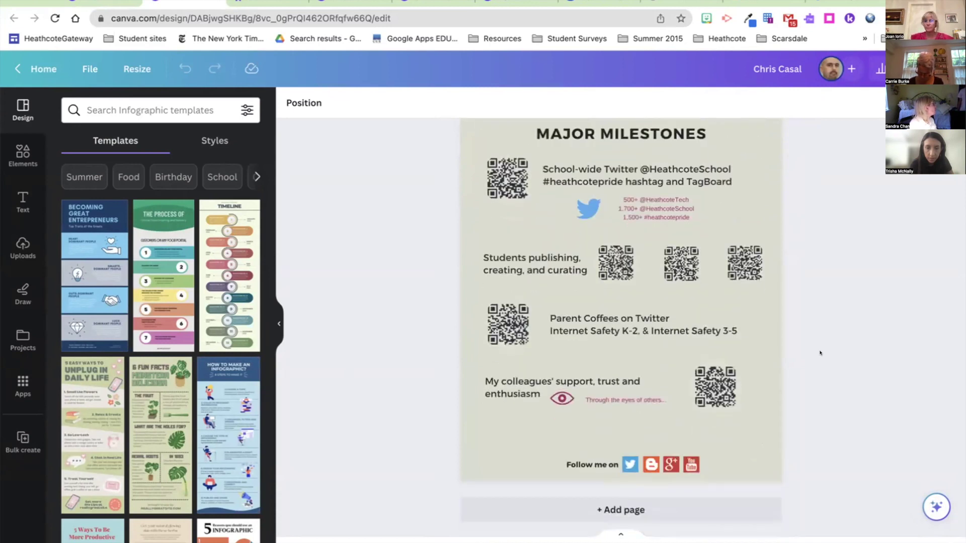
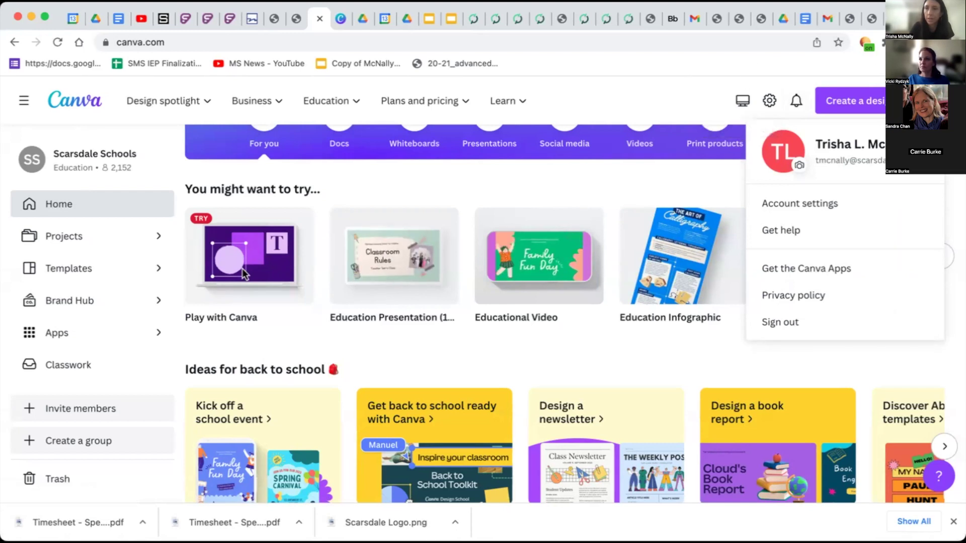
Check the signed-in account in the browser profile and the Canva account menu, and hide and restore the side navigation
{"action": "left_click", "coordinate": [866, 43]}
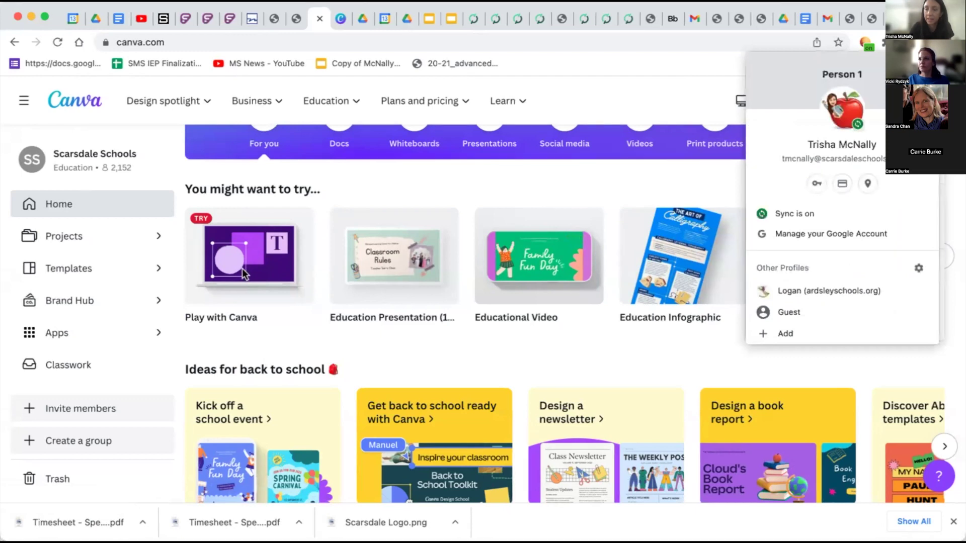
{"action": "left_click", "coordinate": [818, 43]}
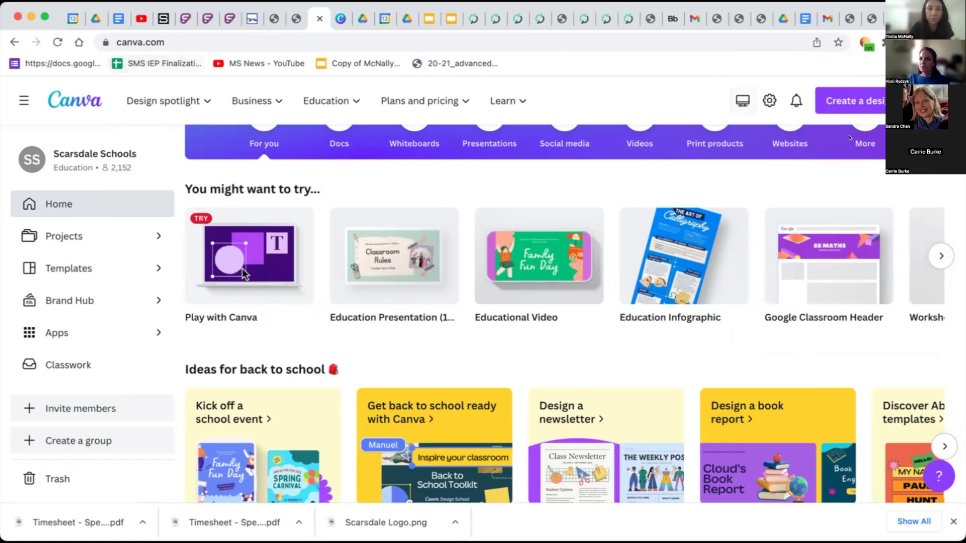
{"action": "left_click", "coordinate": [933, 100]}
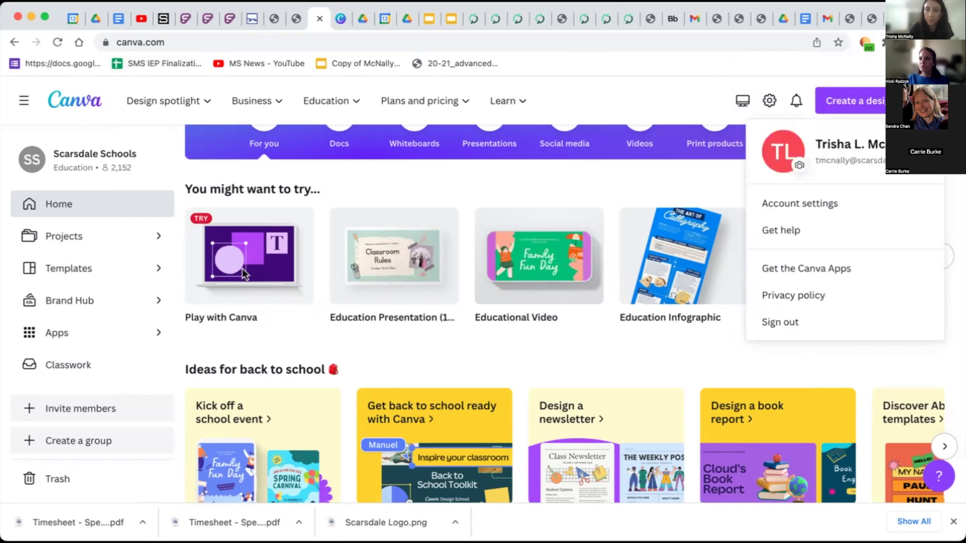
{"action": "left_click", "coordinate": [17, 95]}
{"action": "left_click", "coordinate": [16, 96]}
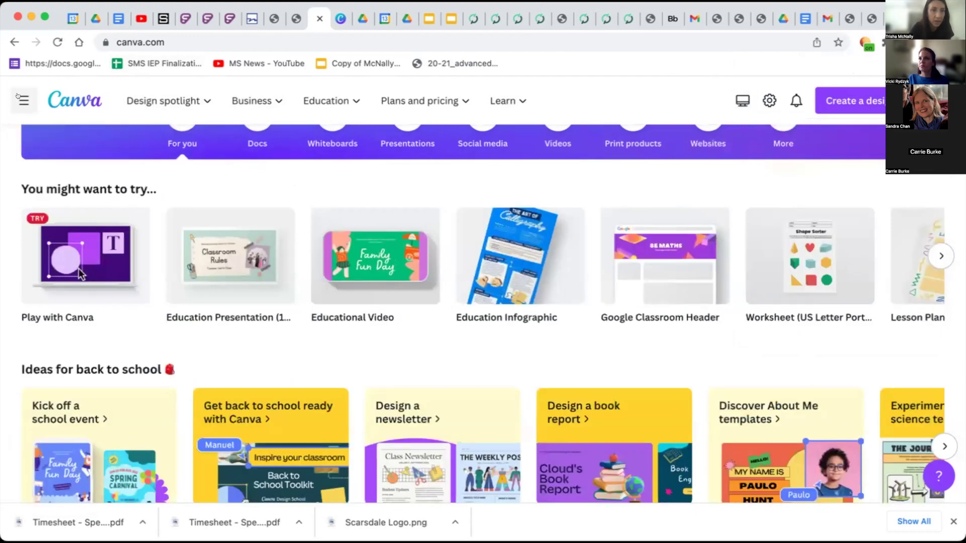
{"action": "left_click", "coordinate": [18, 96]}
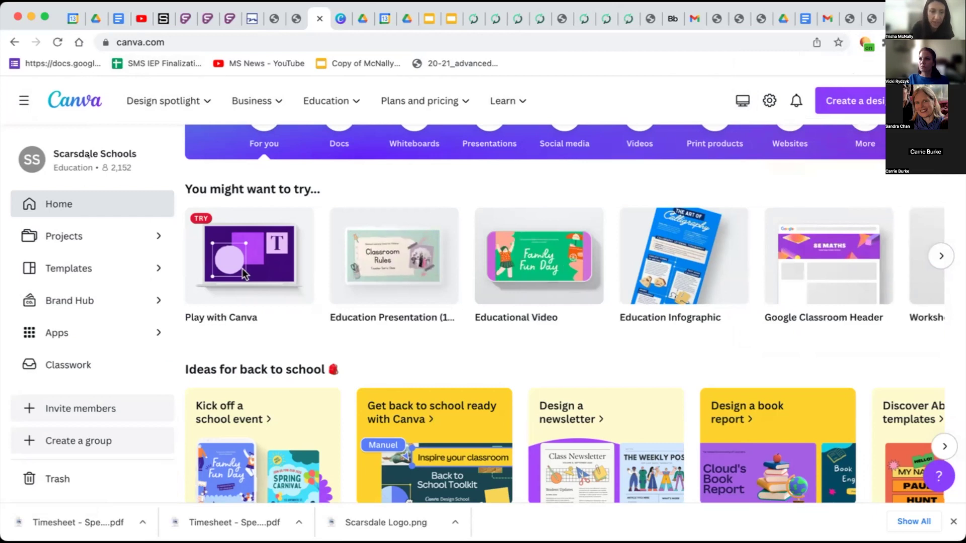
Open the "Popham Weekly Update 23" design from the STI 6010 folder in Projects
{"action": "left_click", "coordinate": [83, 235]}
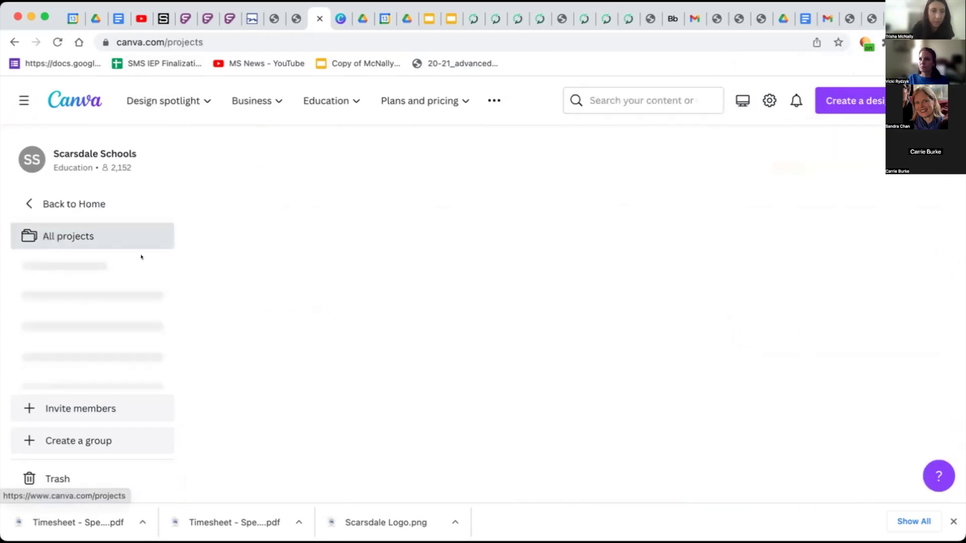
{"action": "left_click", "coordinate": [62, 298]}
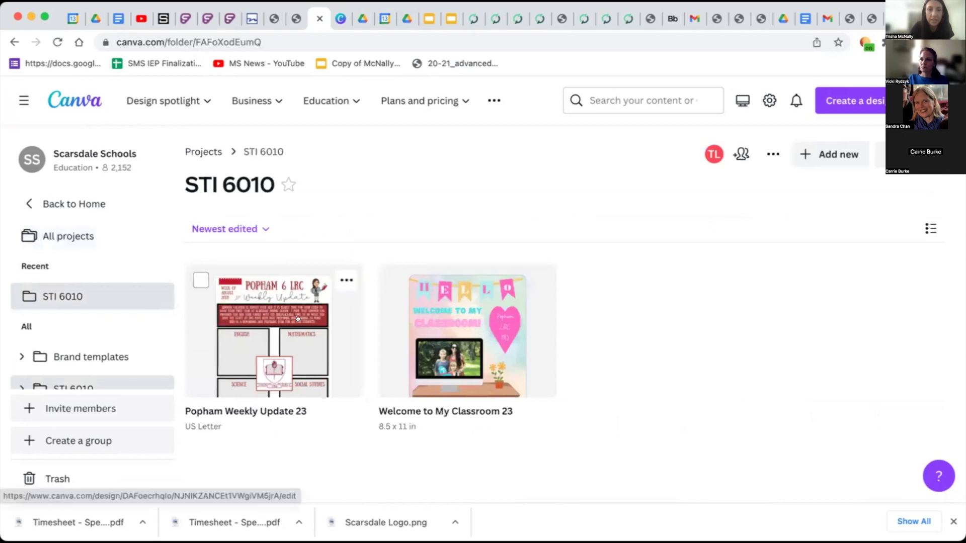
{"action": "left_click", "coordinate": [298, 318]}
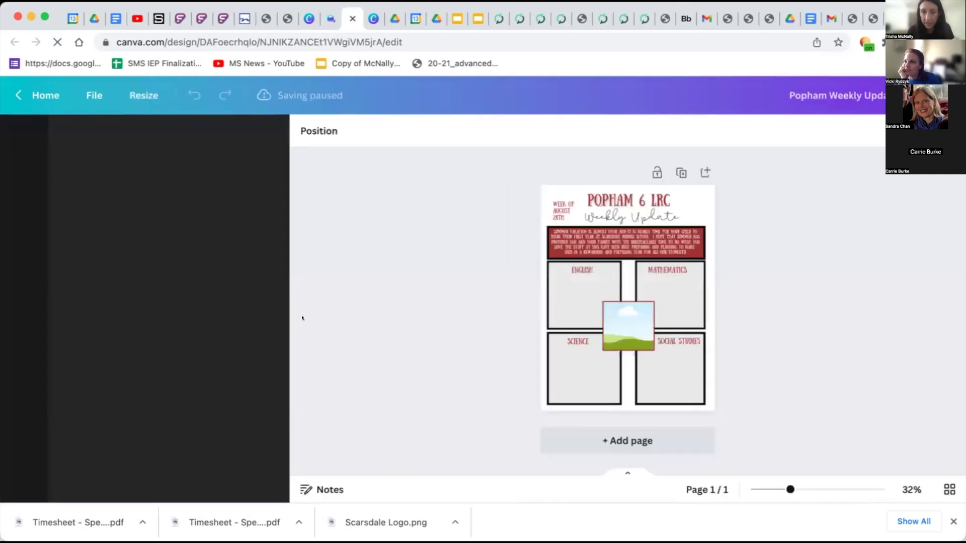
Zoom the weekly update newsletter out to 43% to view the whole page, and dismiss the sticker commenting tip
{"action": "left_click_drag", "start_coordinate": [779, 491], "coordinate": [745, 490]}
{"action": "left_click", "coordinate": [773, 490]}
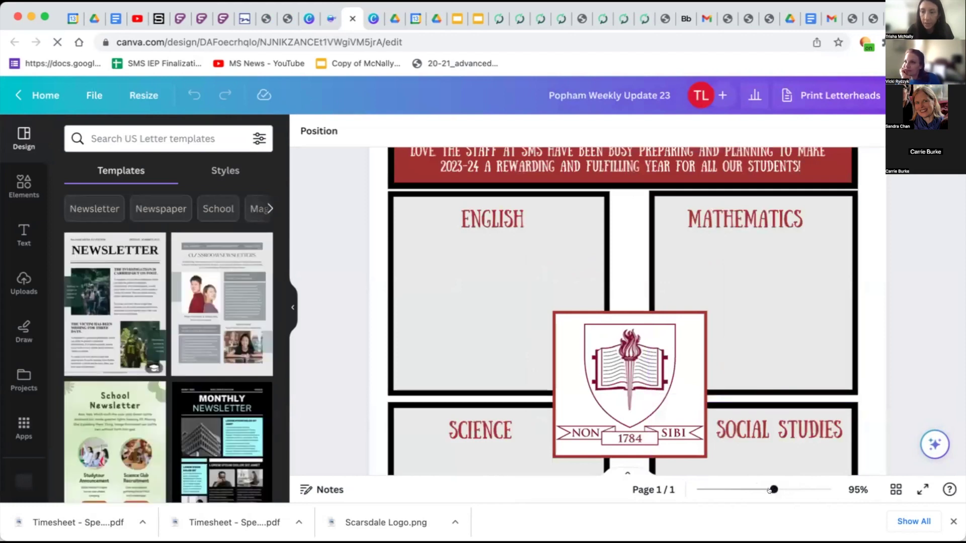
{"action": "left_click_drag", "start_coordinate": [760, 490], "coordinate": [738, 484]}
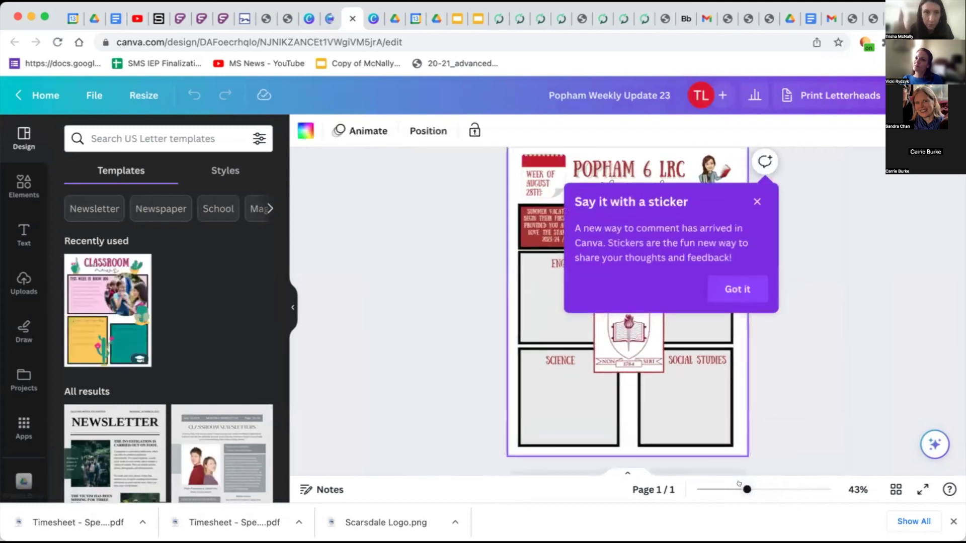
{"action": "left_click", "coordinate": [756, 202]}
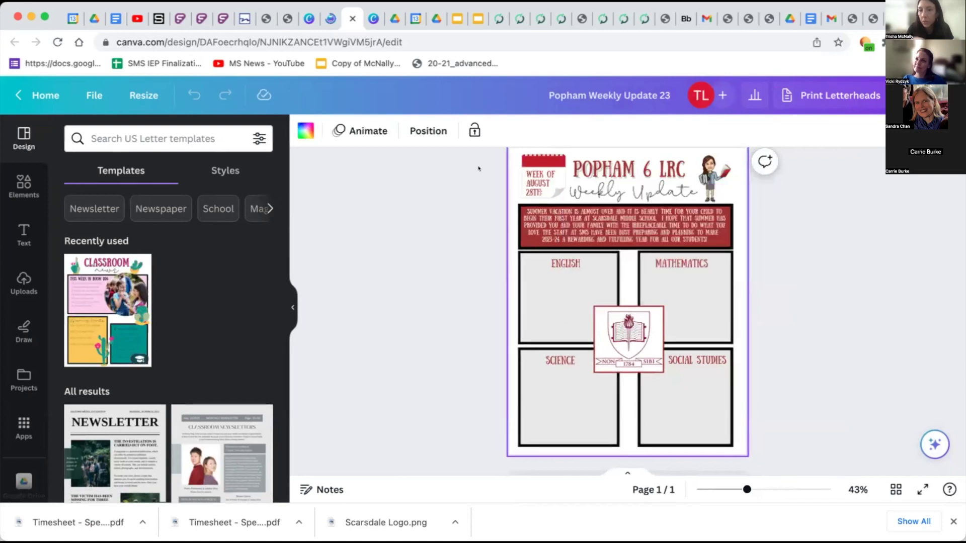
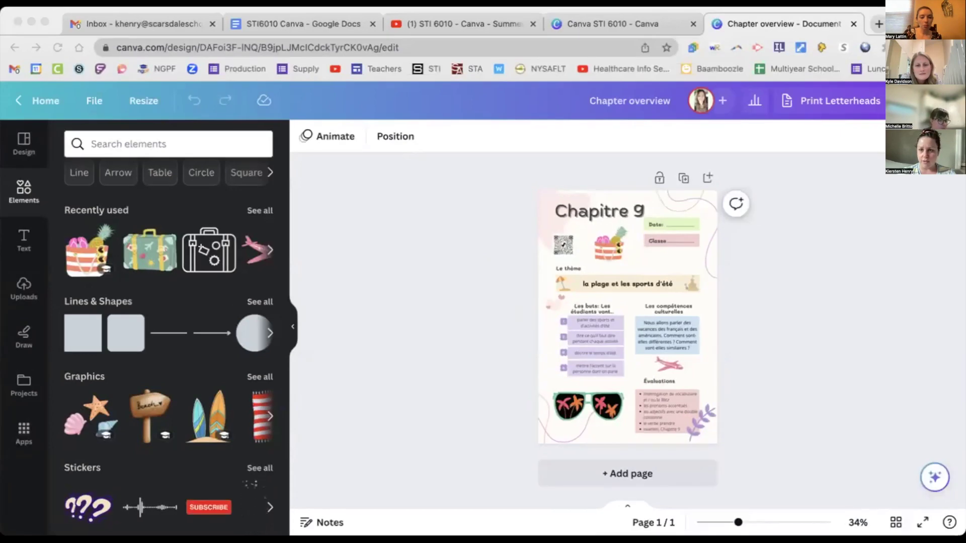
Switch past the infographic and the STI 6010 presentation to the open "My FIrst Canva STI" design
{"action": "left_click", "coordinate": [510, 238]}
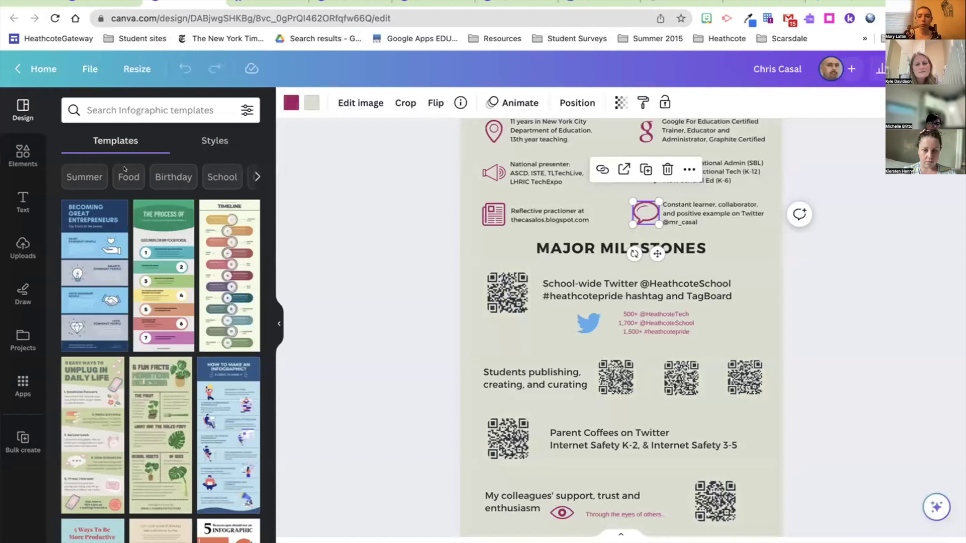
{"action": "key", "text": "ctrl+Tab"}
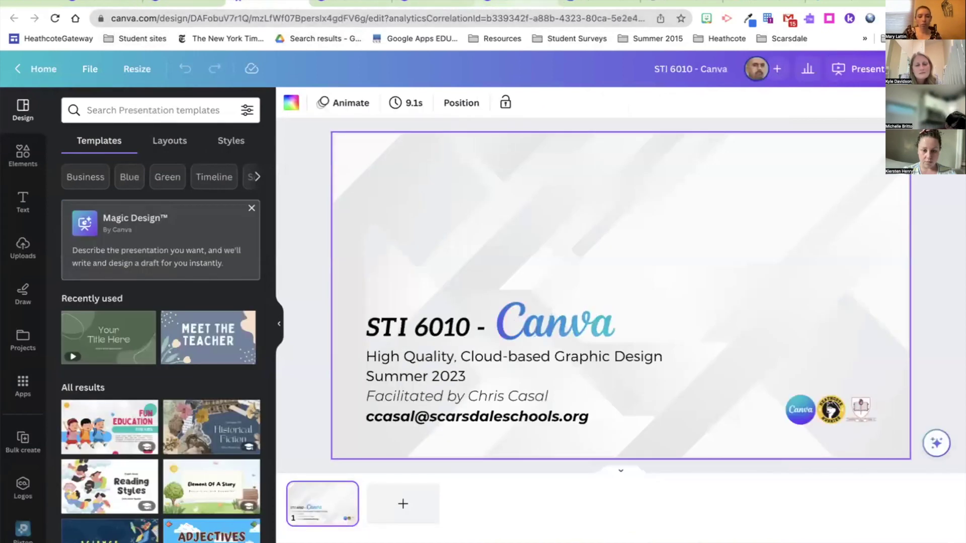
{"action": "key", "text": "ctrl+Tab"}
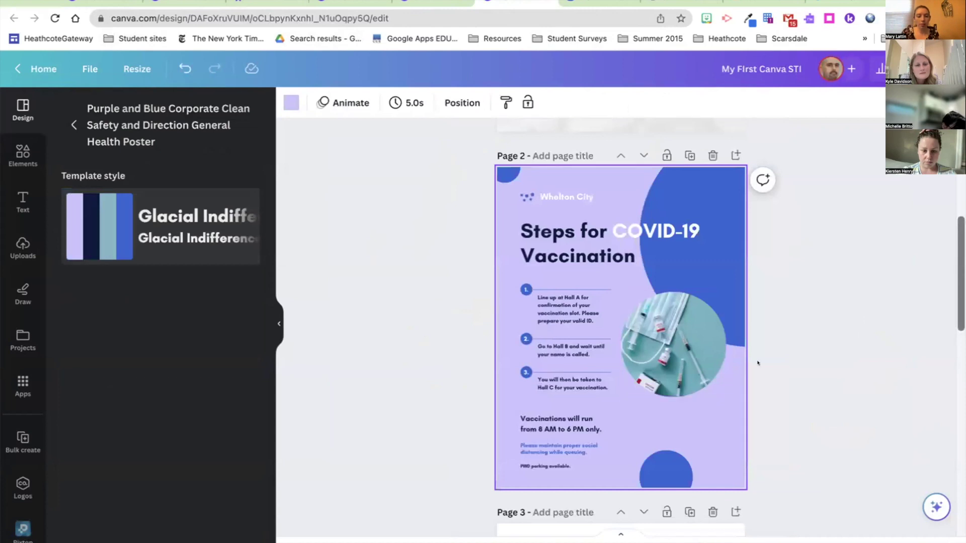
Look through the design's pages from the COVID-19 vaccination poster to Page 4 and return to Page 1
{"action": "scroll", "coordinate": [756, 362], "scroll_direction": "down", "scroll_amount": 2}
{"action": "scroll", "coordinate": [758, 363], "scroll_direction": "up", "scroll_amount": 5}
{"action": "scroll", "coordinate": [754, 358], "scroll_direction": "up", "scroll_amount": 4}
{"action": "scroll", "coordinate": [751, 354], "scroll_direction": "down", "scroll_amount": 15}
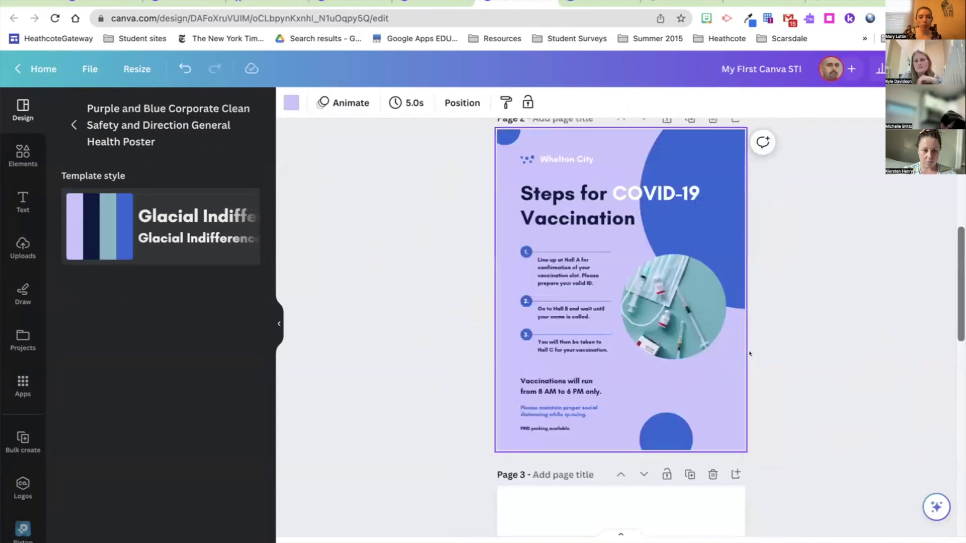
{"action": "scroll", "coordinate": [748, 353], "scroll_direction": "down", "scroll_amount": 4}
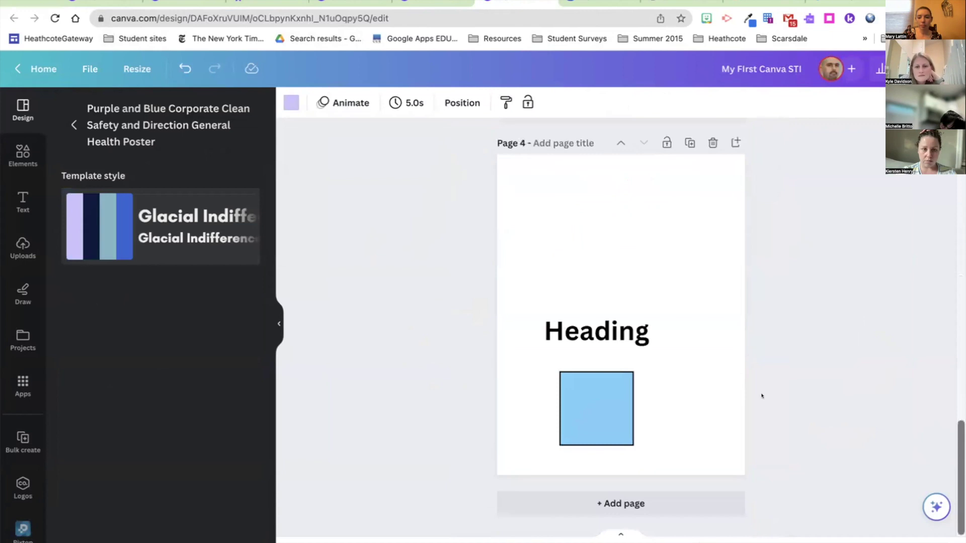
{"action": "scroll", "coordinate": [761, 395], "scroll_direction": "up", "scroll_amount": 20}
{"action": "scroll", "coordinate": [903, 260], "scroll_direction": "up", "scroll_amount": 1}
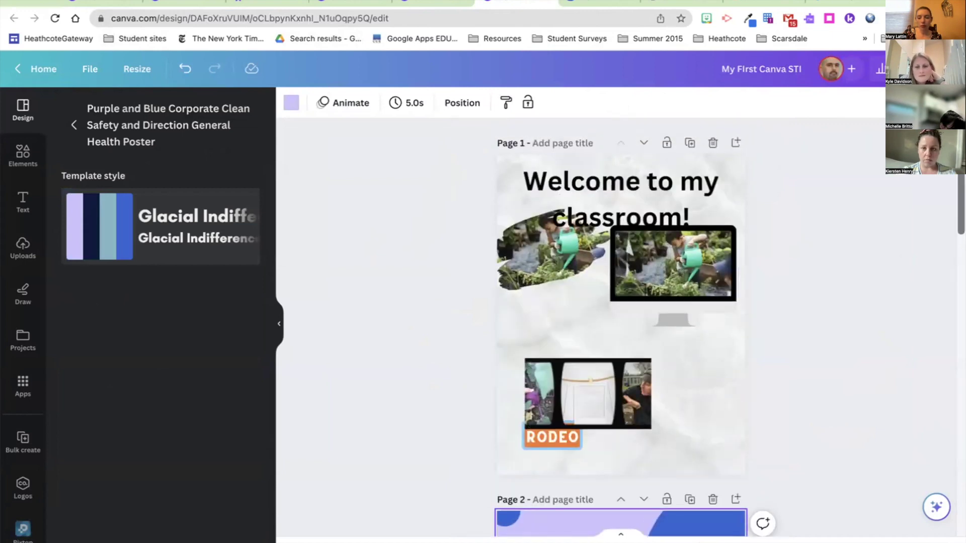
Open the design's download settings from the sharing options and set the file type to PDF Print
{"action": "left_click", "coordinate": [926, 69]}
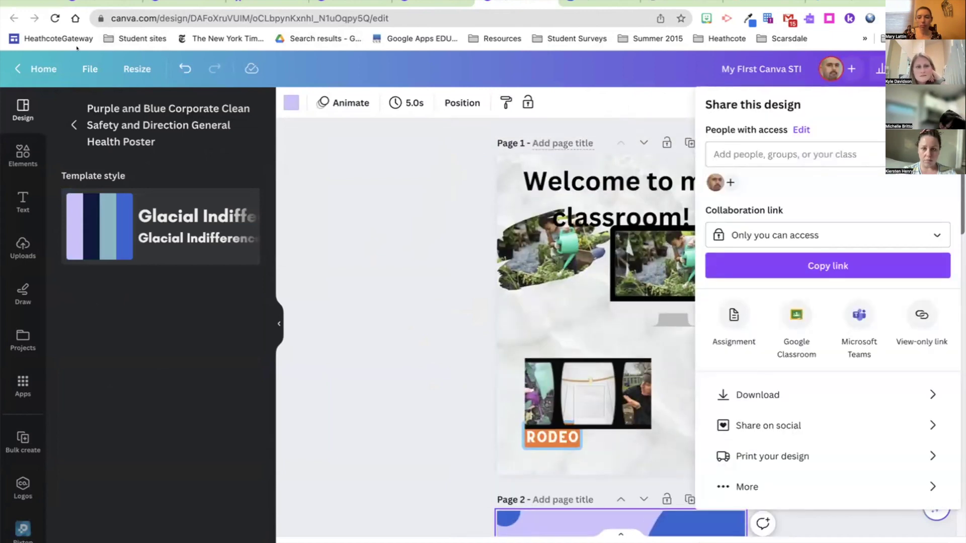
{"action": "left_click", "coordinate": [755, 395]}
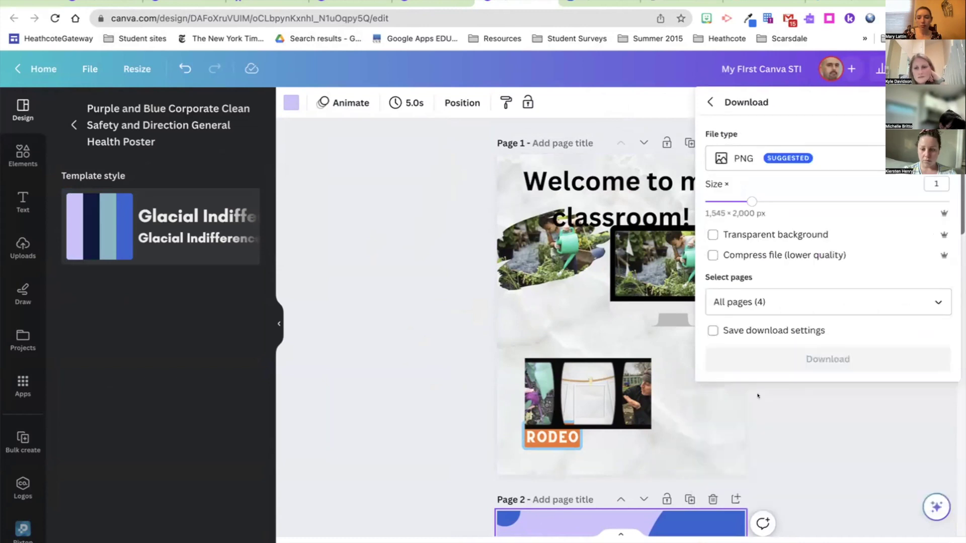
{"action": "left_click", "coordinate": [742, 161]}
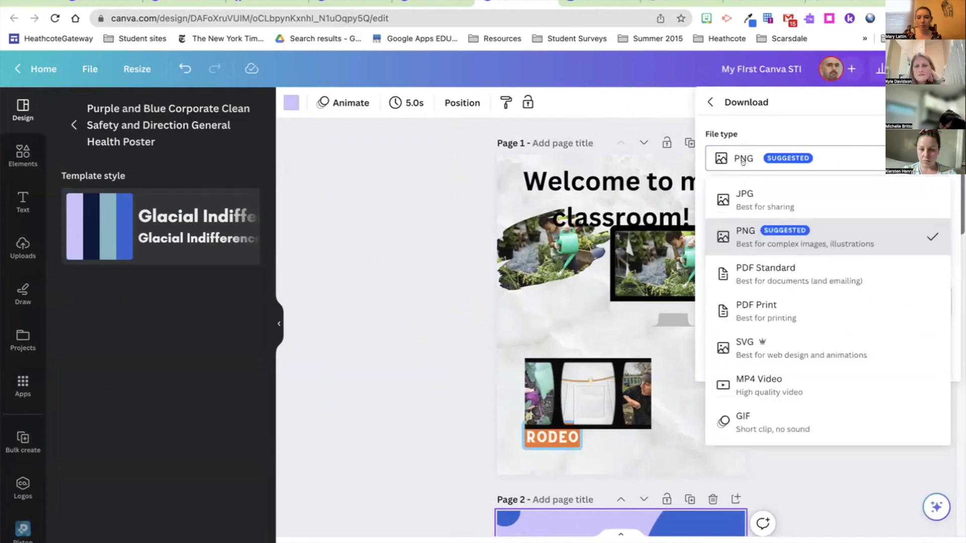
{"action": "left_click", "coordinate": [770, 304]}
Limit the pages to download to Pages 1–3, leaving out Page 4
{"action": "left_click", "coordinate": [738, 264]}
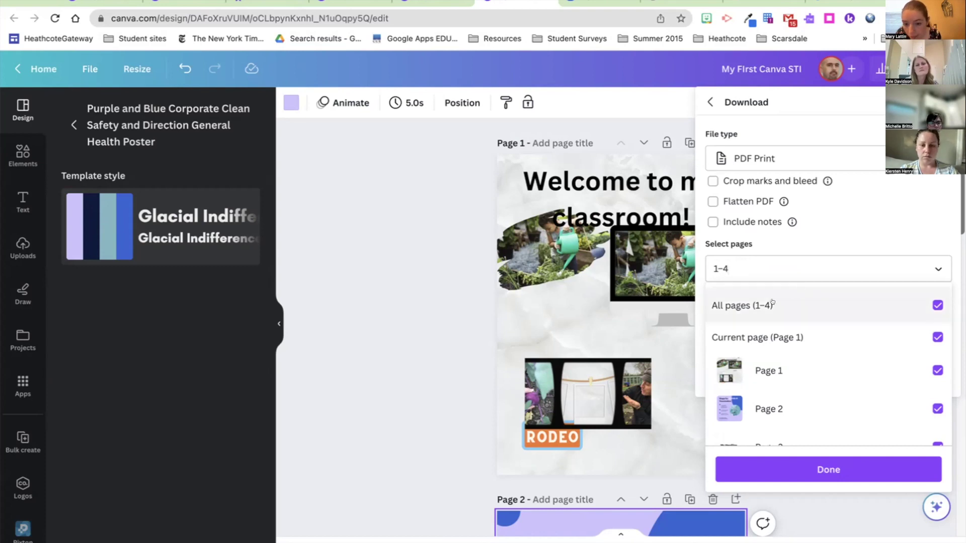
{"action": "left_click", "coordinate": [938, 305]}
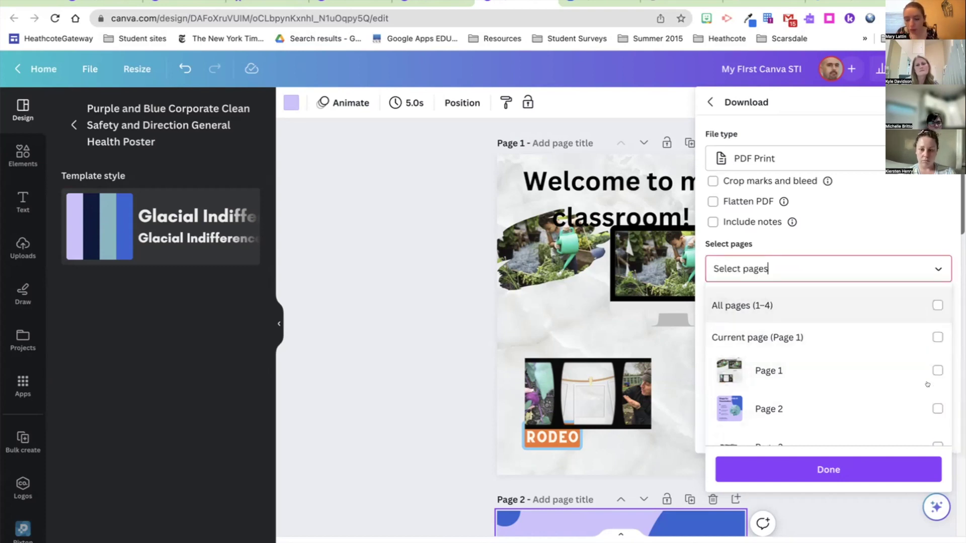
{"action": "left_click", "coordinate": [937, 372]}
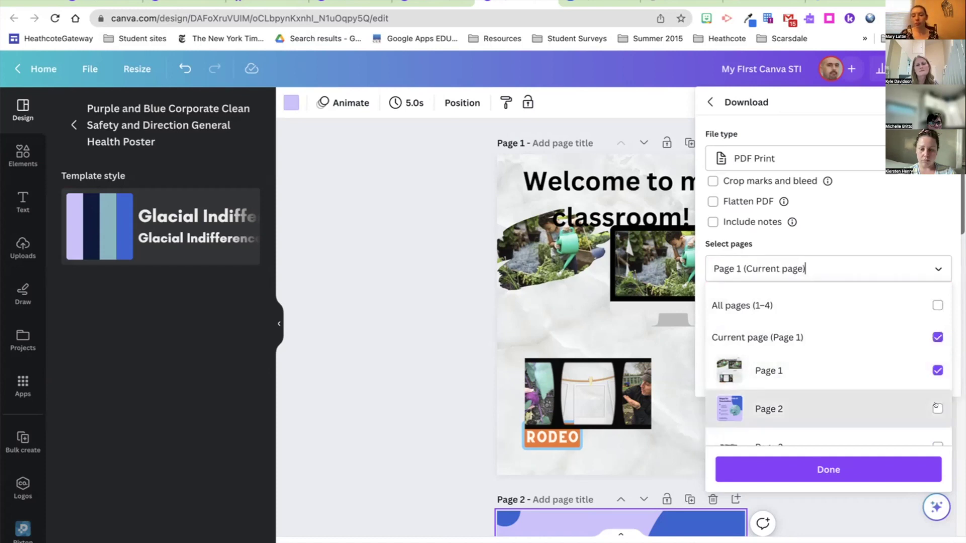
{"action": "left_click", "coordinate": [937, 408]}
{"action": "scroll", "coordinate": [863, 378], "scroll_direction": "down", "scroll_amount": 2}
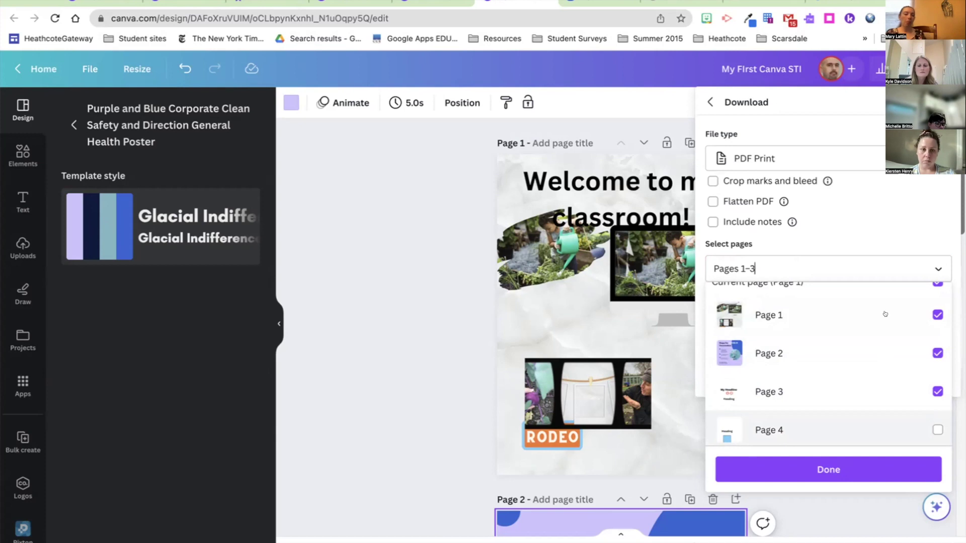
Close the page selection and change the download file type to JPG
{"action": "left_click", "coordinate": [859, 150]}
{"action": "left_click", "coordinate": [855, 157]}
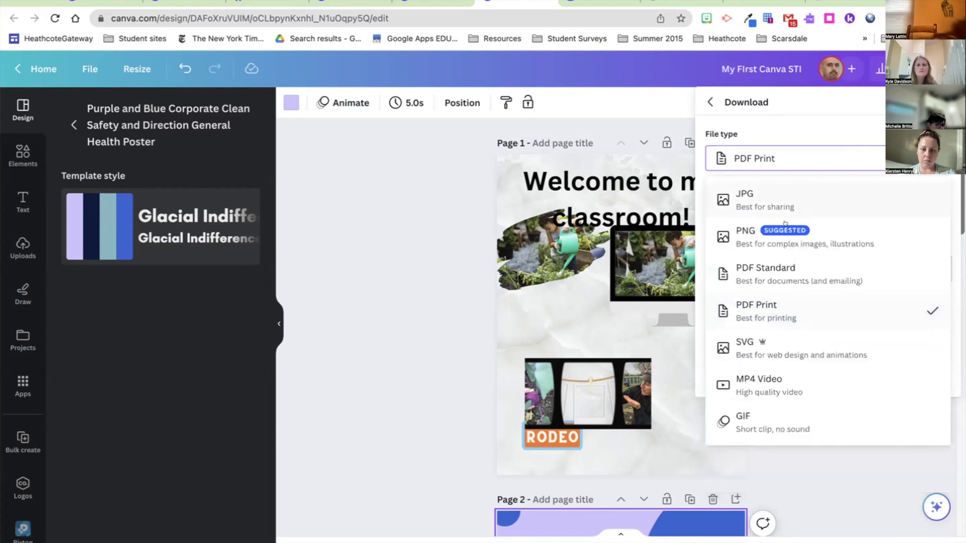
{"action": "left_click", "coordinate": [763, 200]}
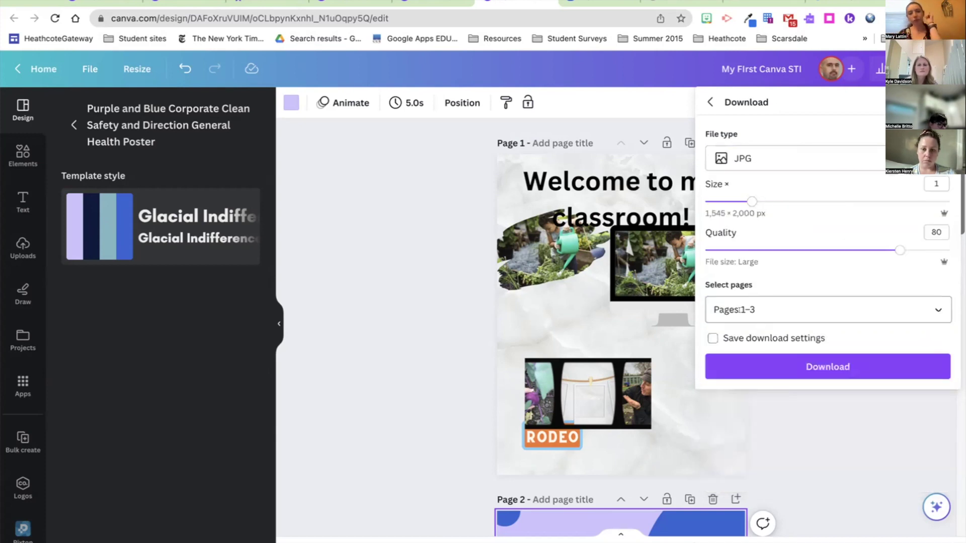
Review the page selection for the JPG download and go back to the sharing options without downloading
{"action": "left_click", "coordinate": [760, 311]}
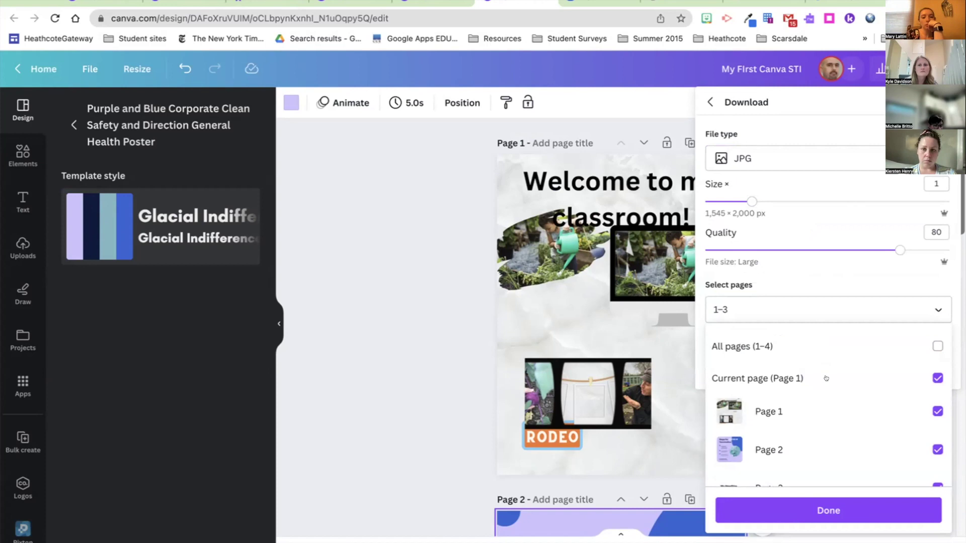
{"action": "left_click", "coordinate": [704, 100]}
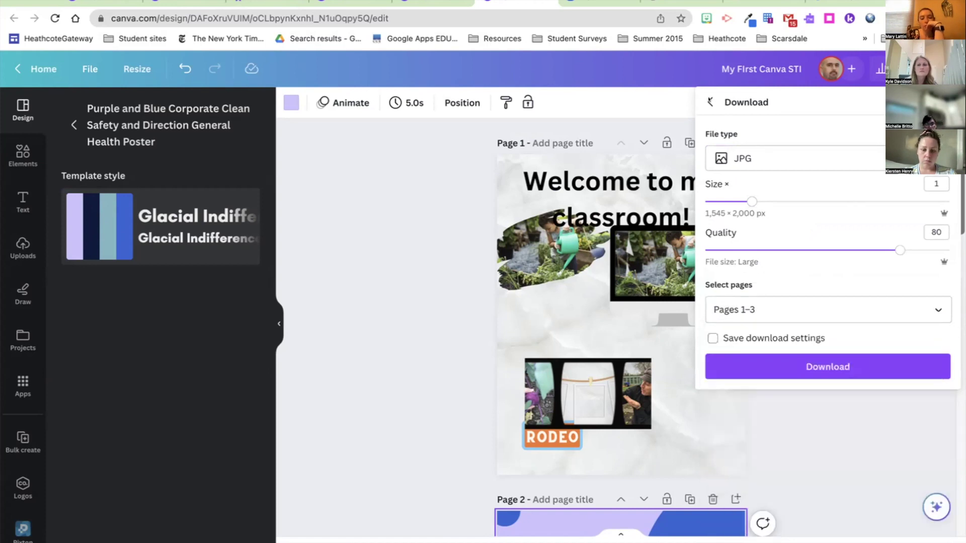
{"action": "left_click", "coordinate": [710, 102]}
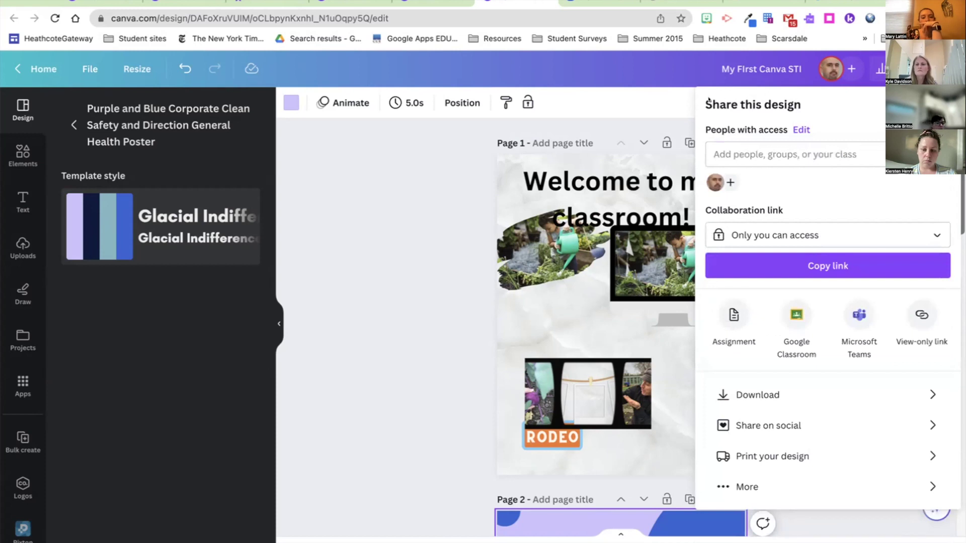